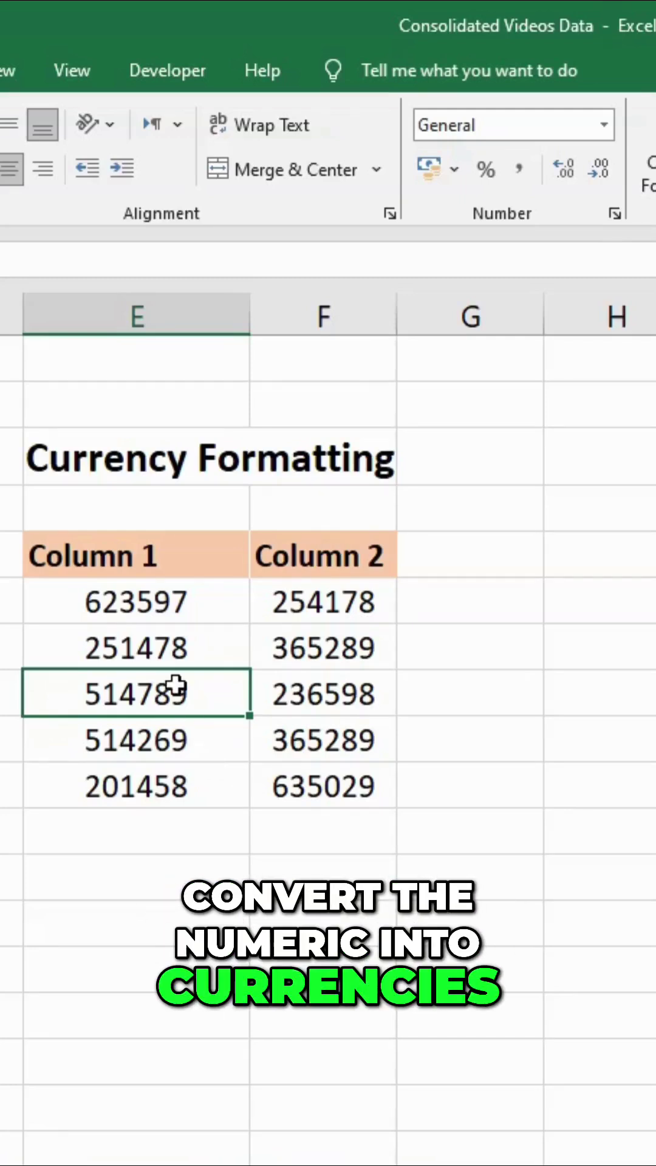
# - Select the number block from 623597 in column E to 635029 in column F
pyautogui.moveTo(150, 601); pyautogui.dragTo(328, 785)
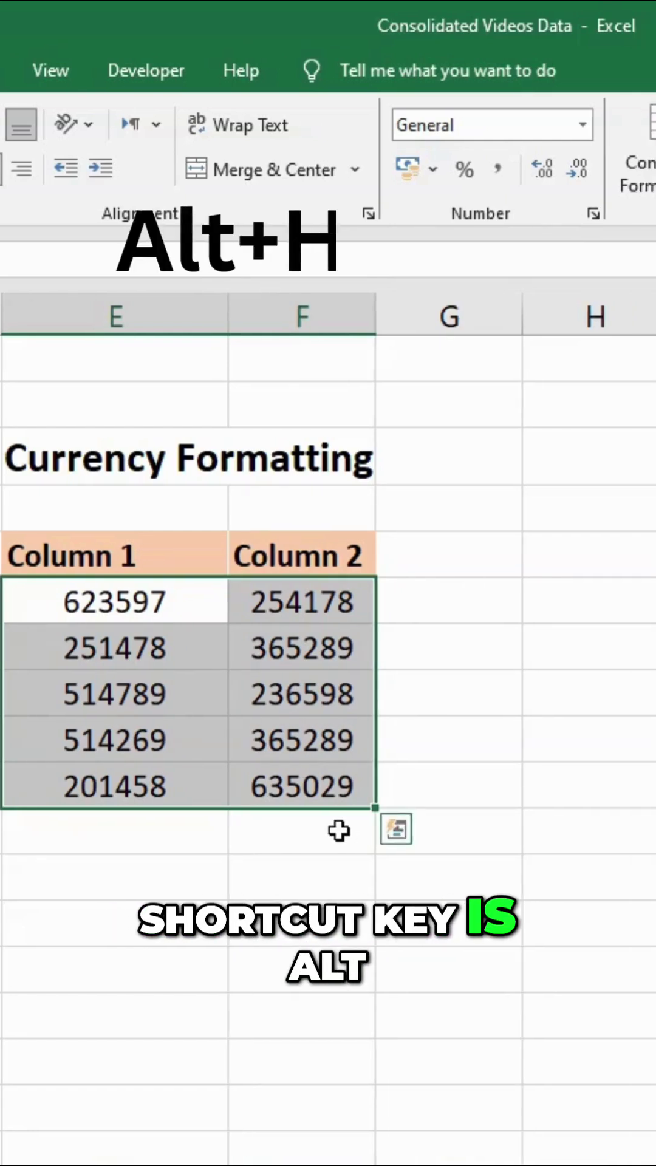
pyautogui.press('a')
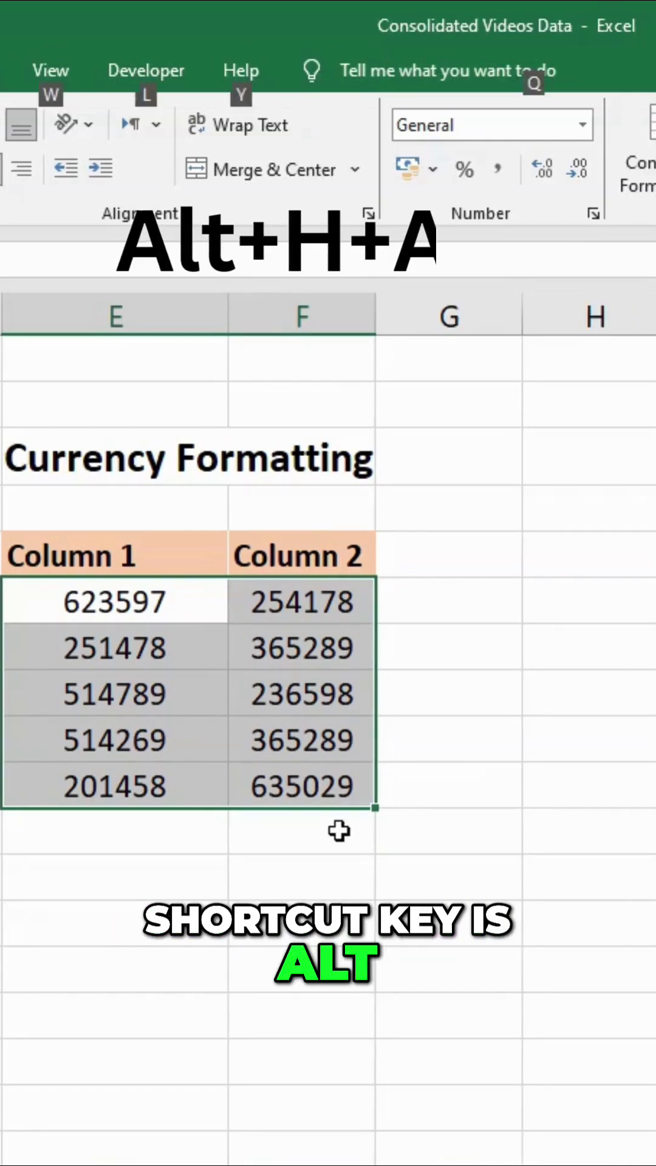
pyautogui.press('n')
pyautogui.press('alt')
pyautogui.press('h')
pyautogui.press('a')
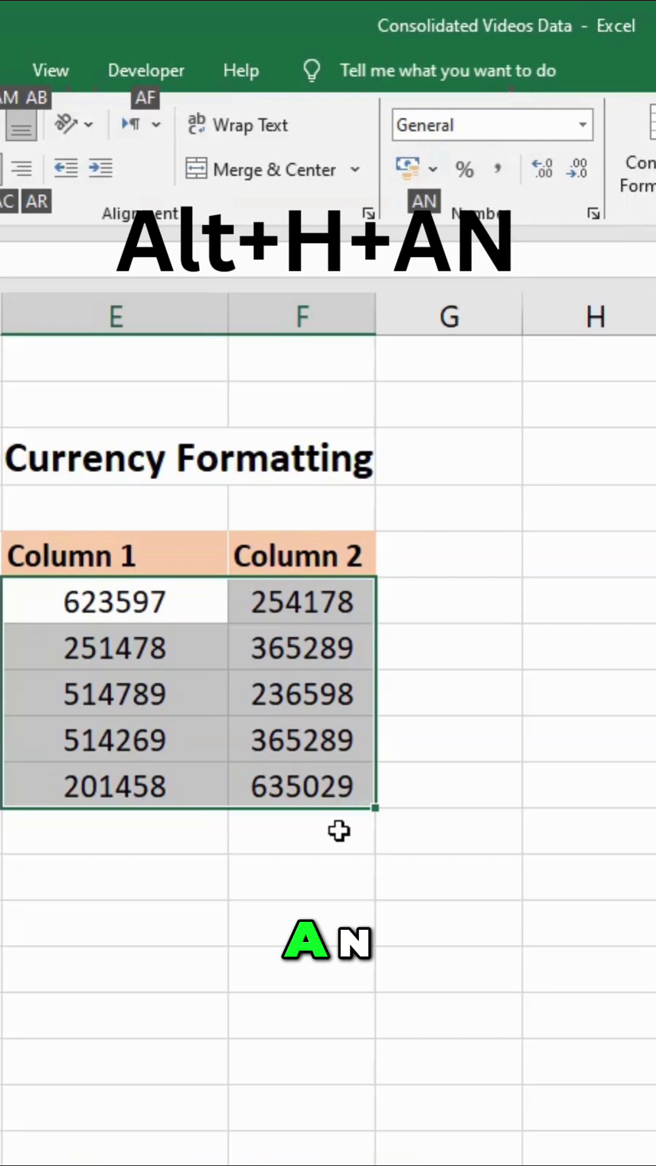
pyautogui.press('n')
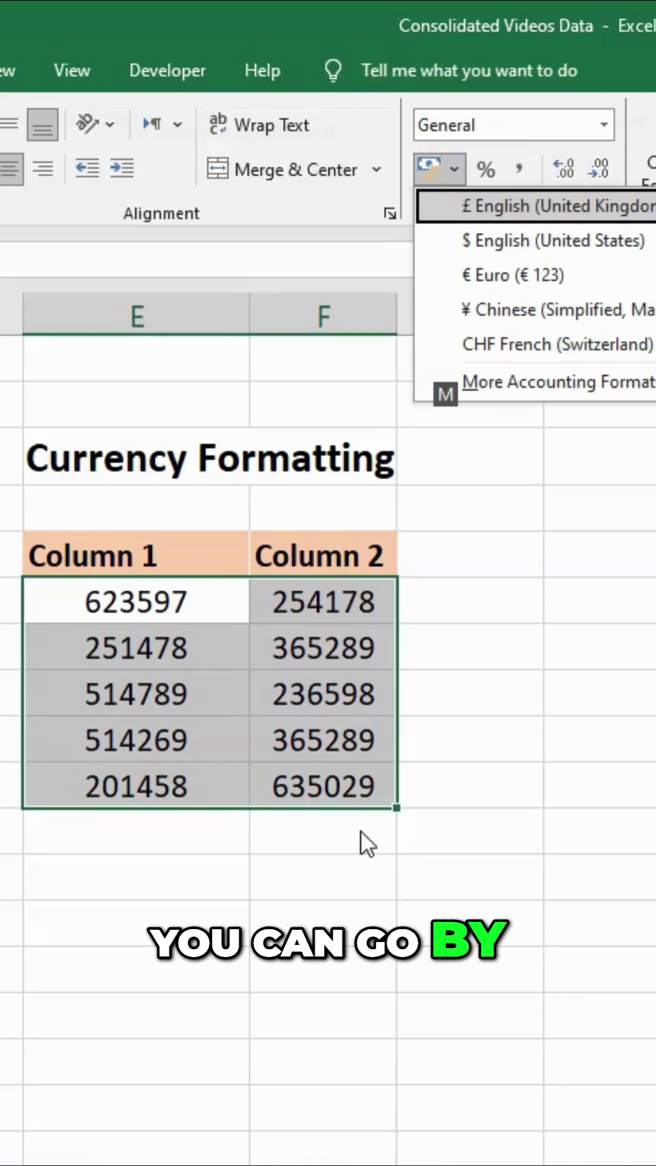
pyautogui.press('Down')
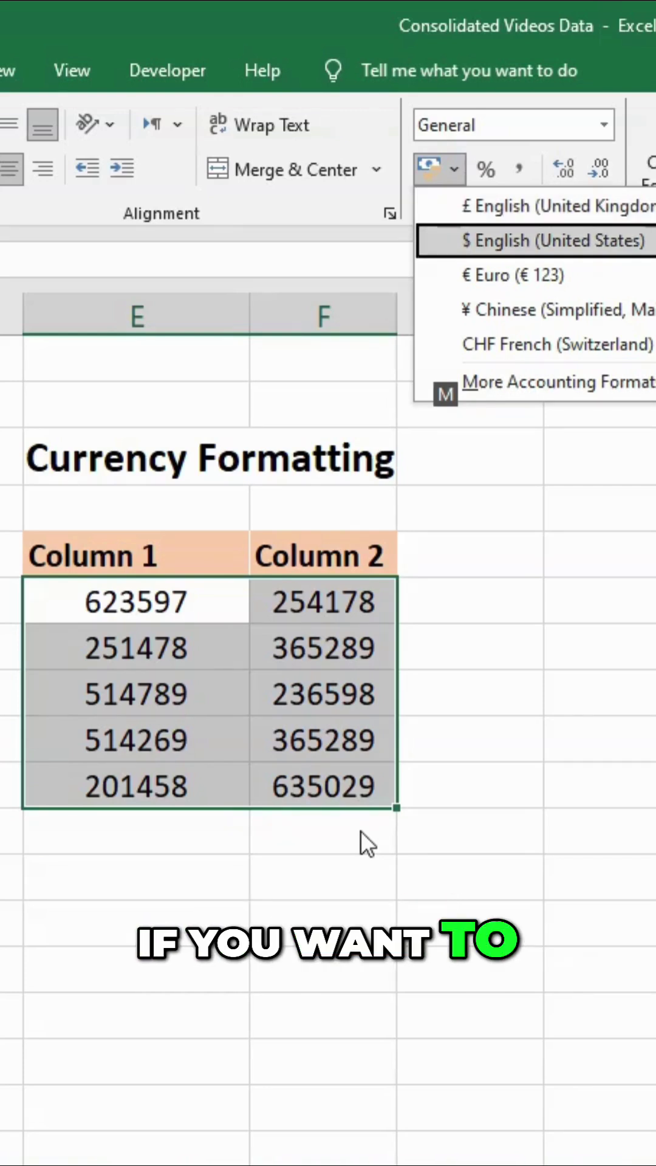
pyautogui.press('Down')
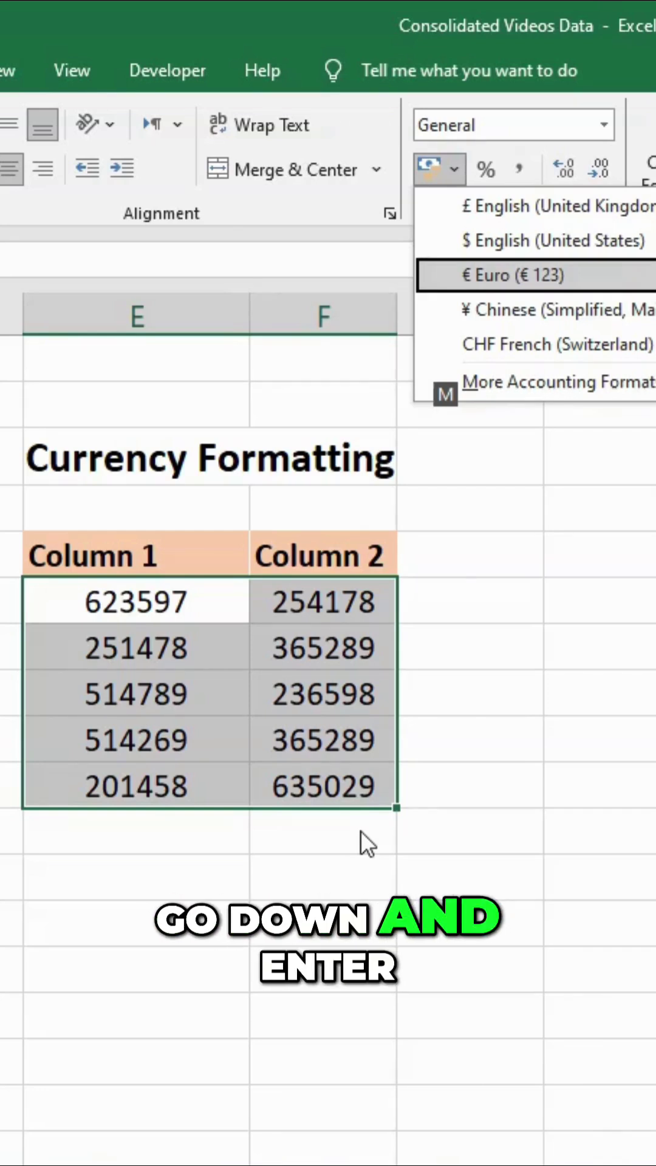
pyautogui.press('Return')
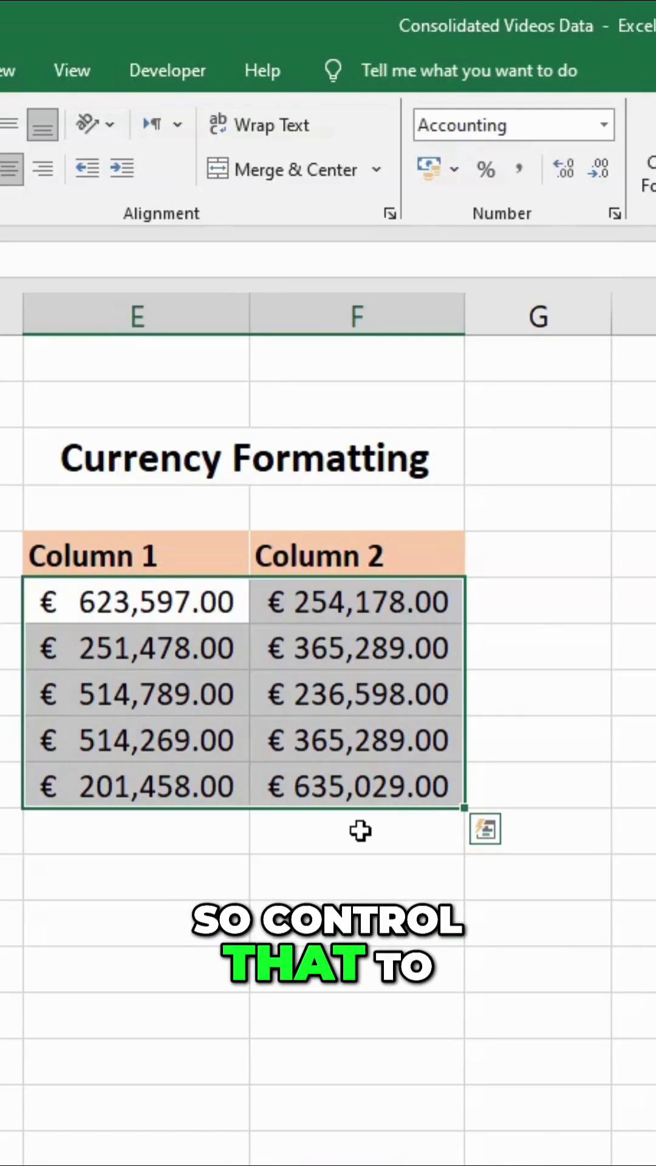
pyautogui.hotkey('ctrl', 'z')
pyautogui.hotkey('ctrl', 'z')
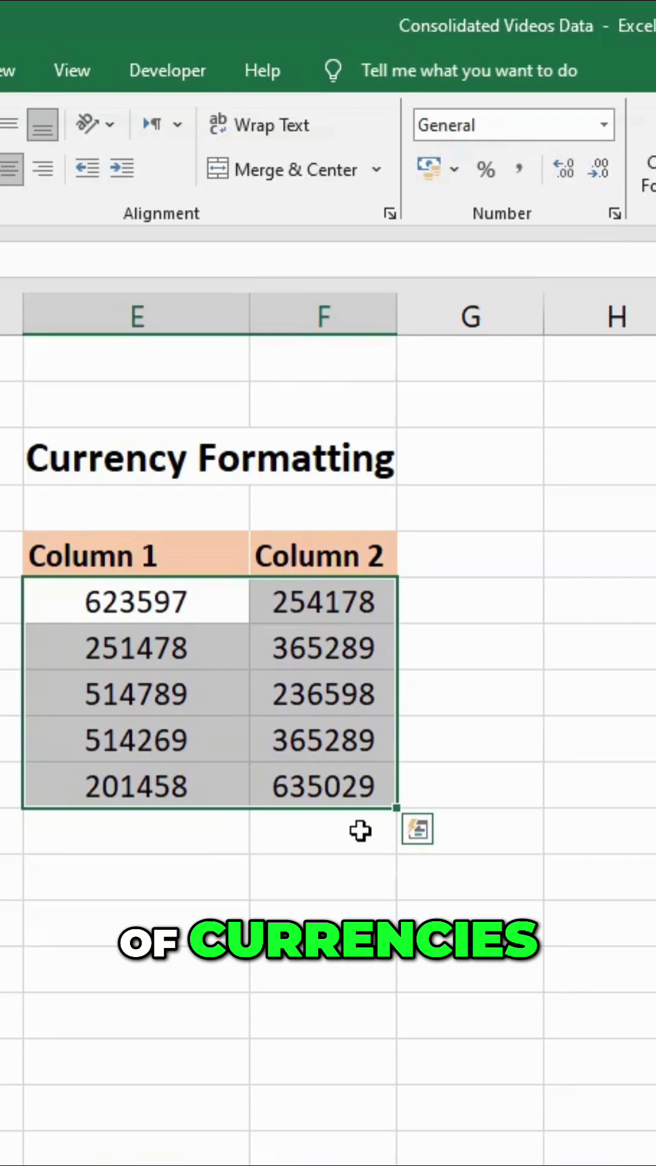
# - Format both columns as Currency with the Br Oromo symbol and 2 decimal places
pyautogui.press('alt')
pyautogui.press('h')
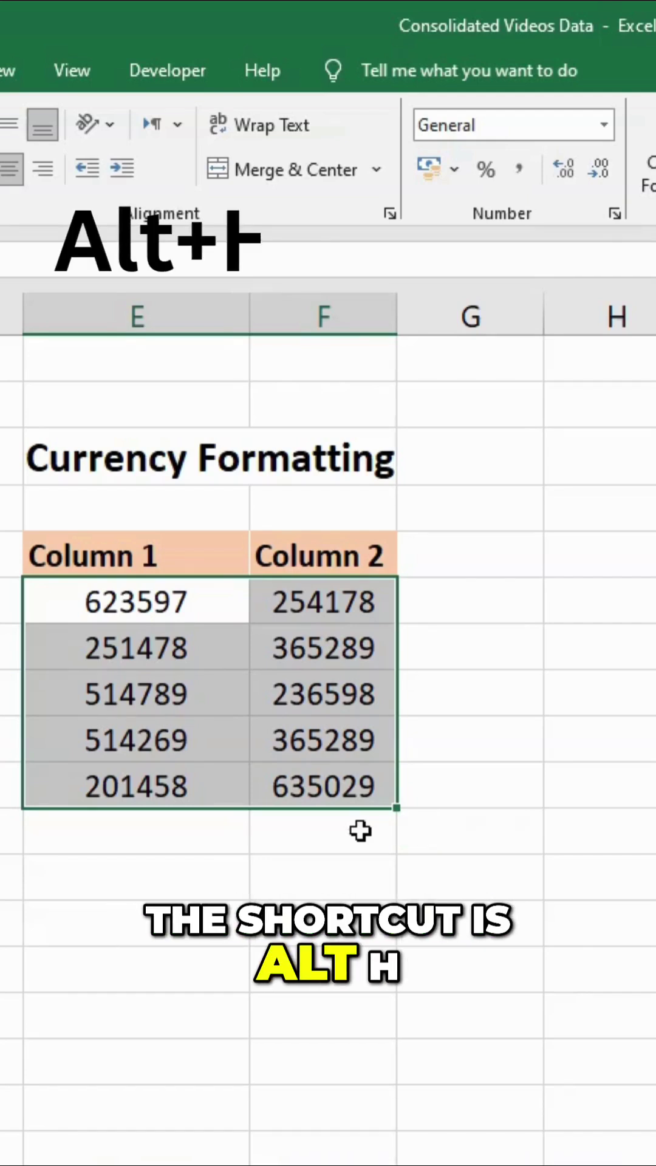
pyautogui.press('a')
pyautogui.press('n')
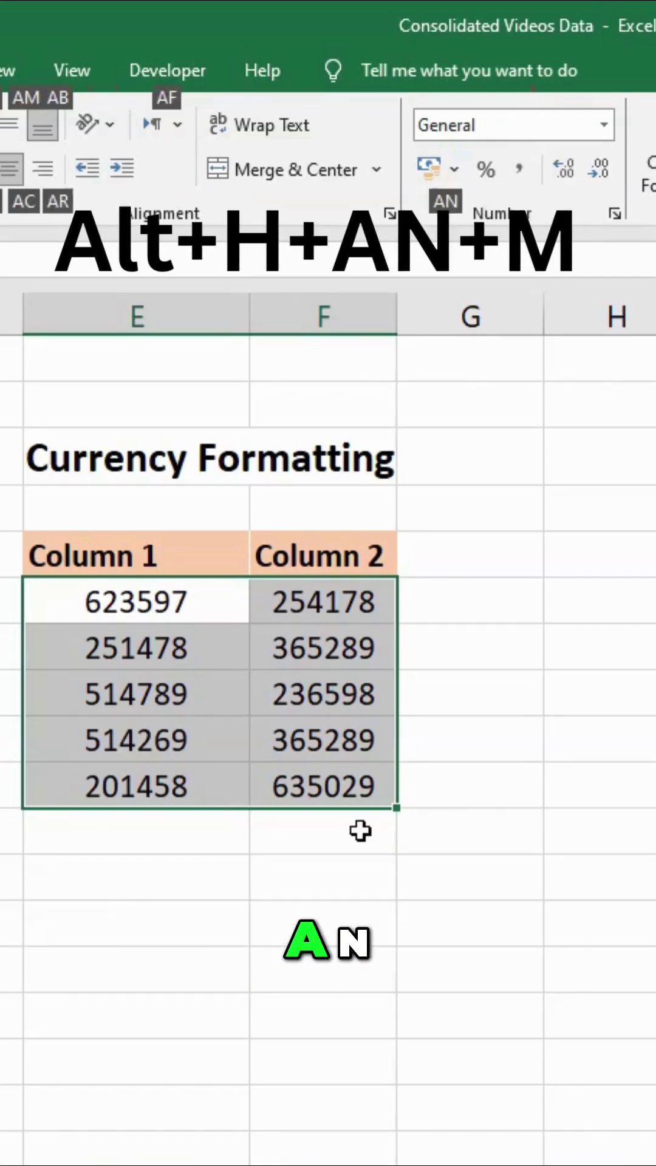
pyautogui.press('m')
pyautogui.press('m')
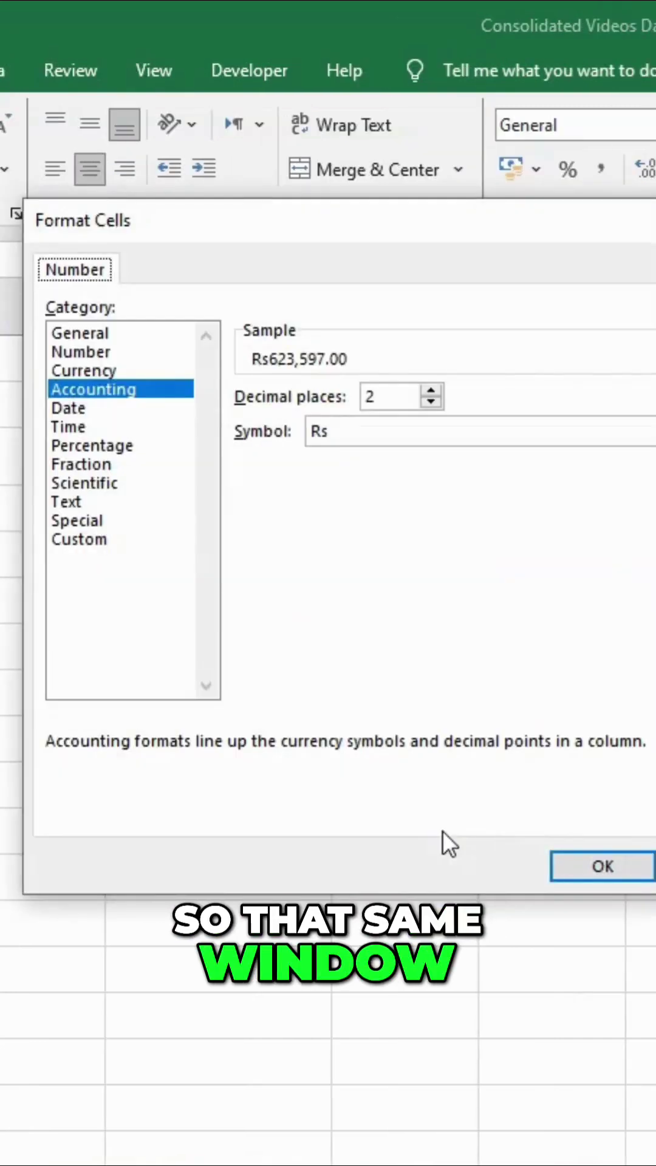
pyautogui.click(88, 370)
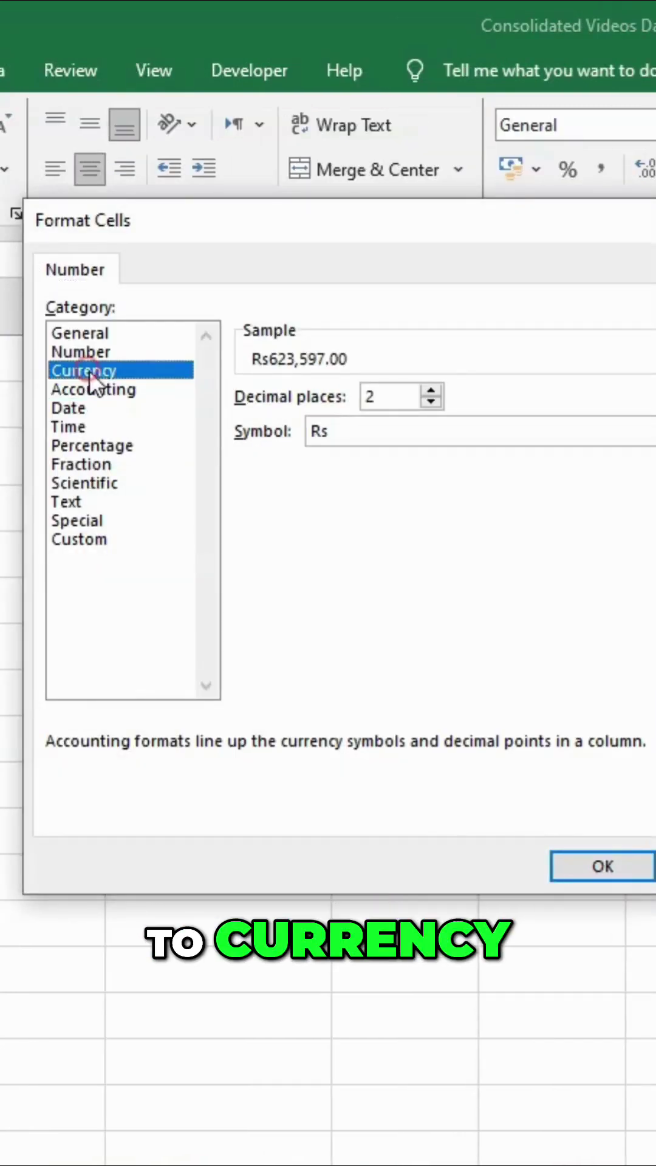
pyautogui.click(483, 431)
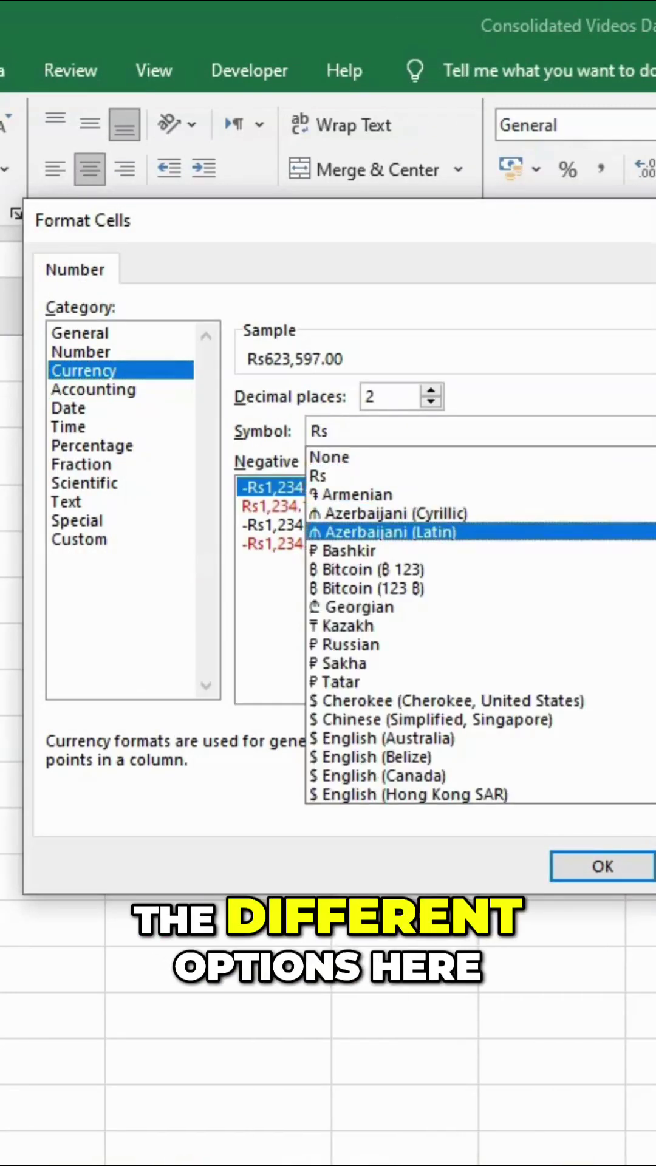
pyautogui.scroll(-10, 483, 619)
pyautogui.scroll(-10, 483, 619)
pyautogui.scroll(-3, 484, 554)
pyautogui.click(484, 554)
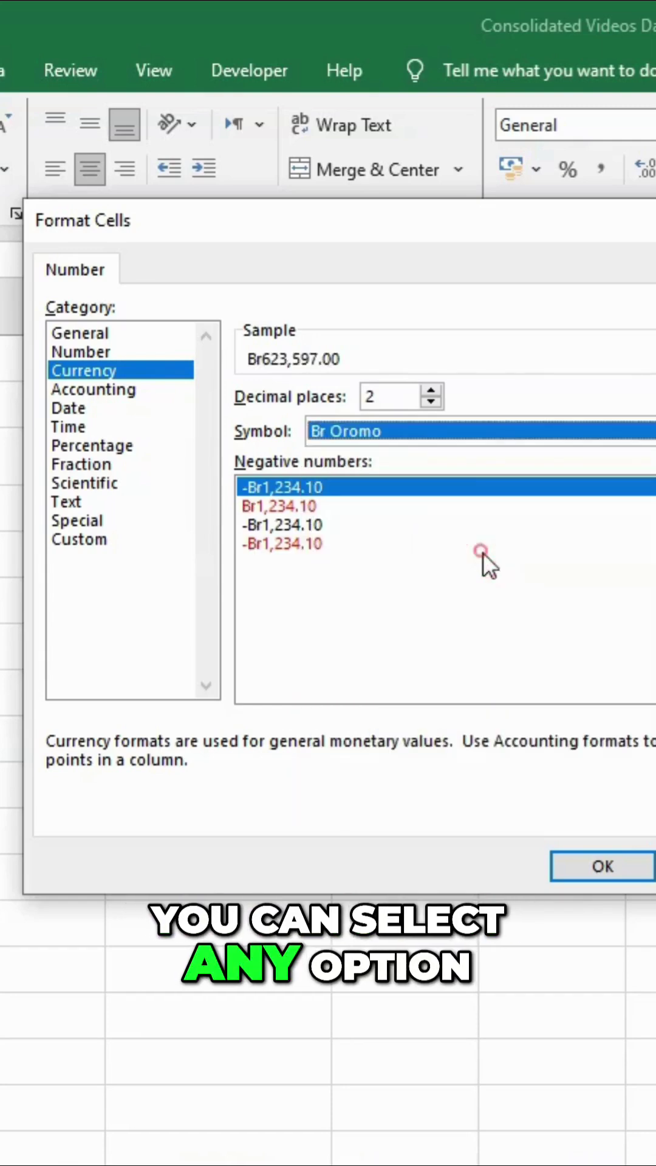
pyautogui.click(599, 852)
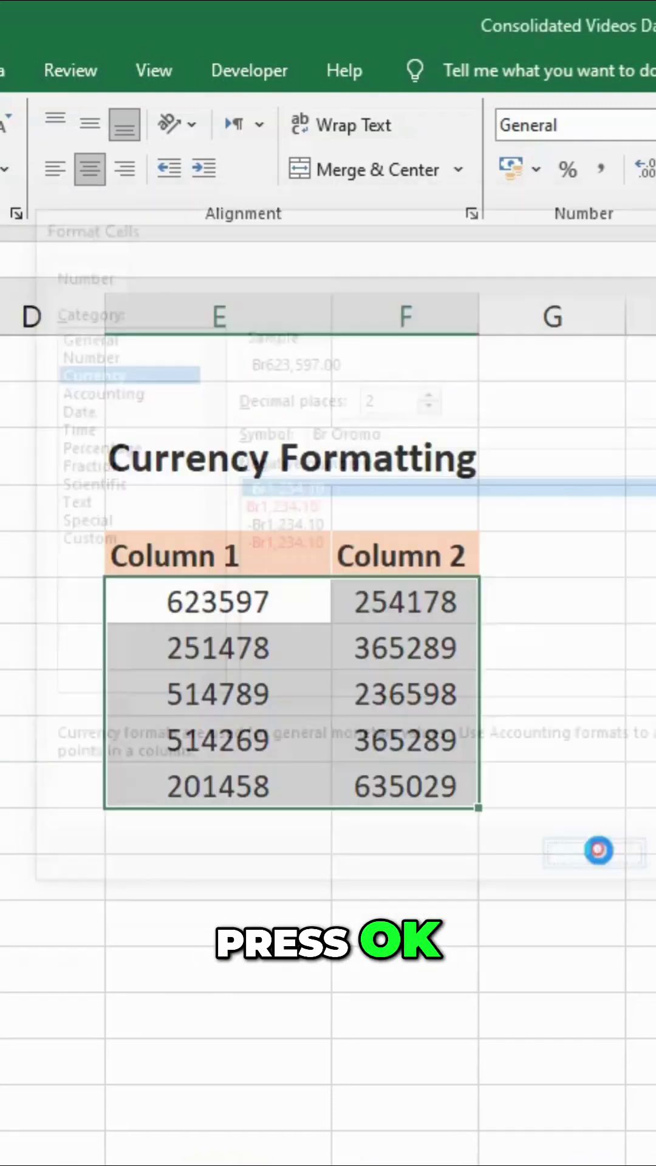
pyautogui.click(273, 608)
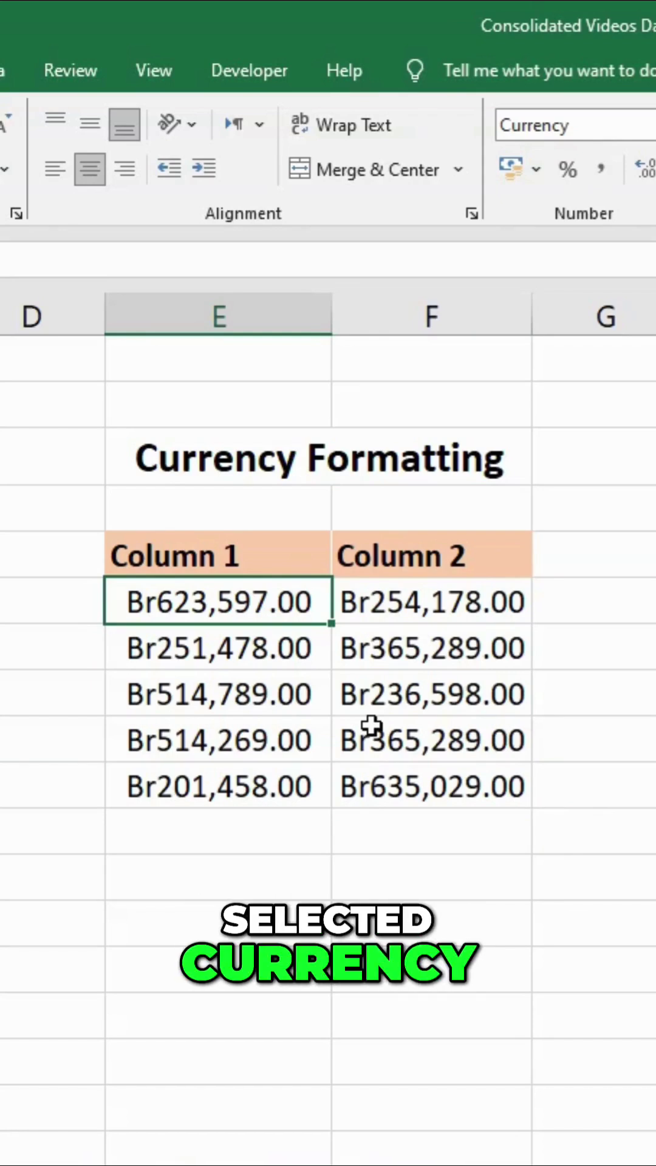